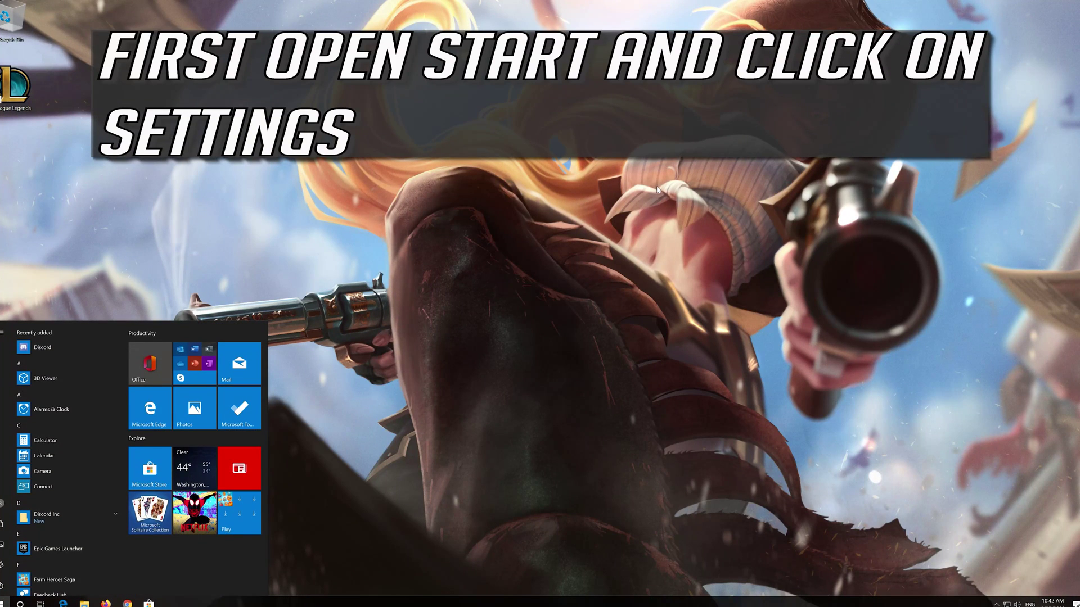
Step: Open Windows Settings from the Start menu and go to the Privacy section's General page
mouse_move(1, 569)
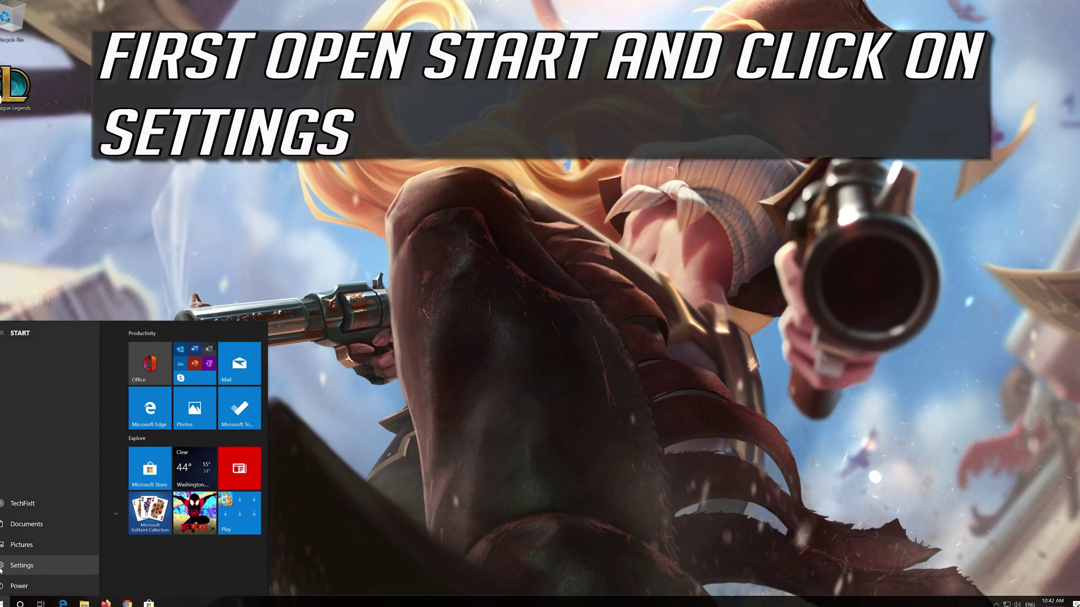
click(30, 564)
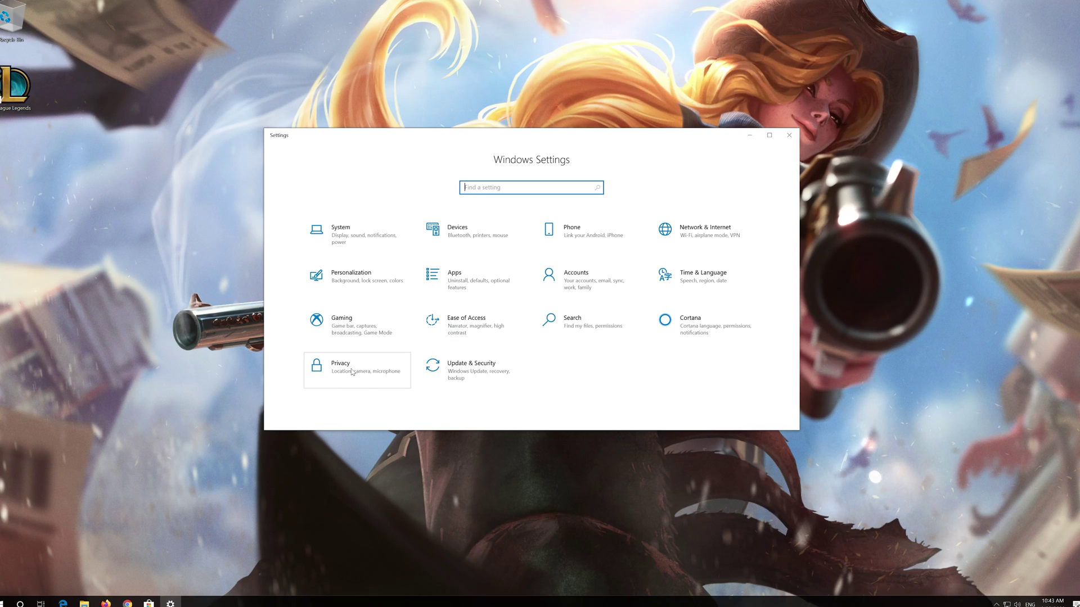
click(353, 372)
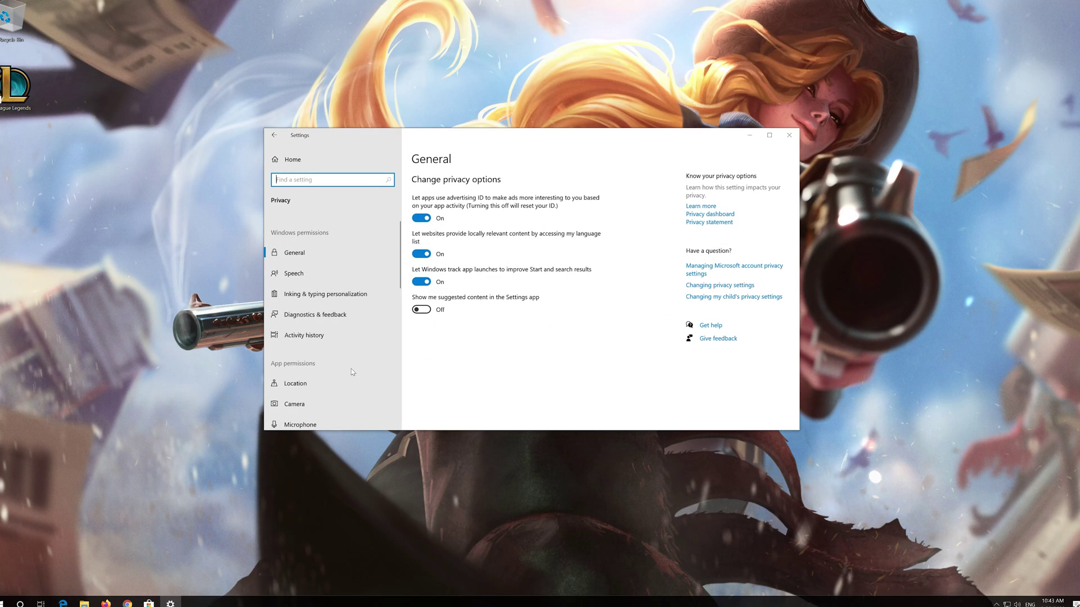
Step: On the Microphone privacy page, turn on microphone access for this device and allow apps to use it
scroll(349, 370, down, 2)
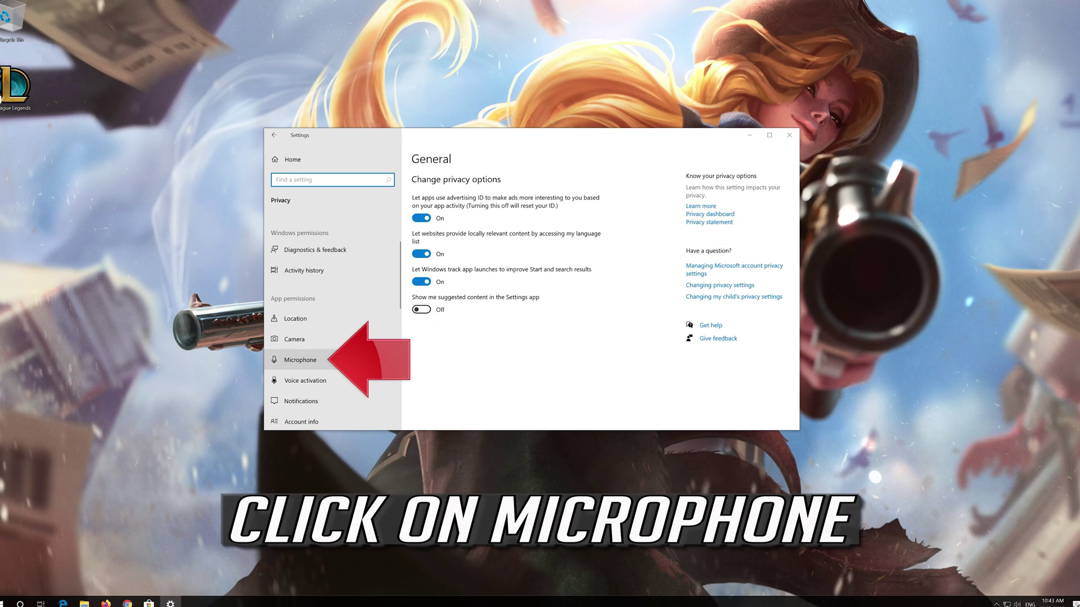
click(292, 364)
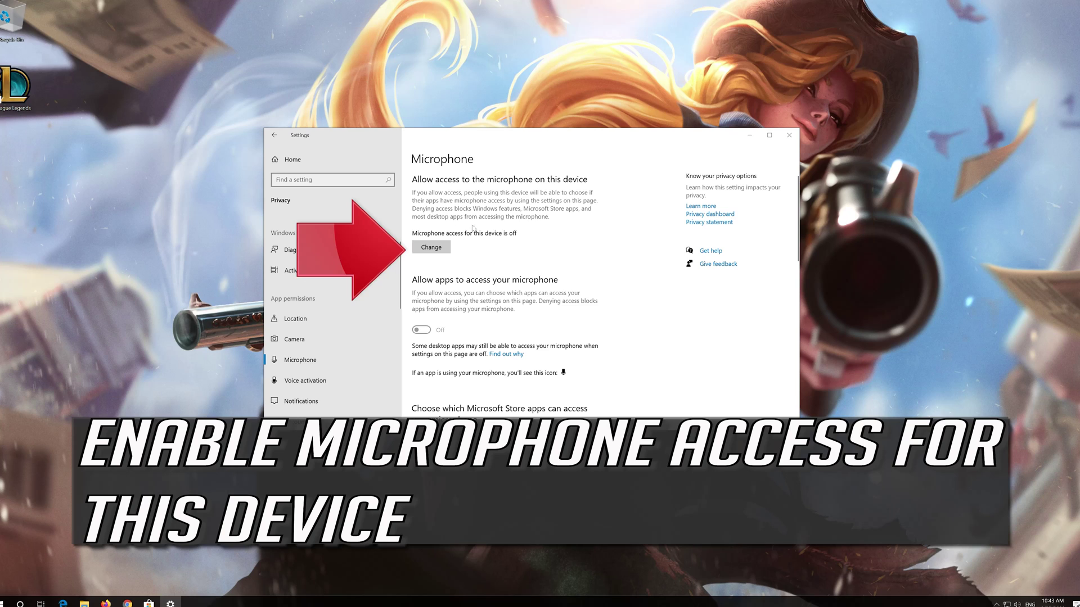
click(427, 250)
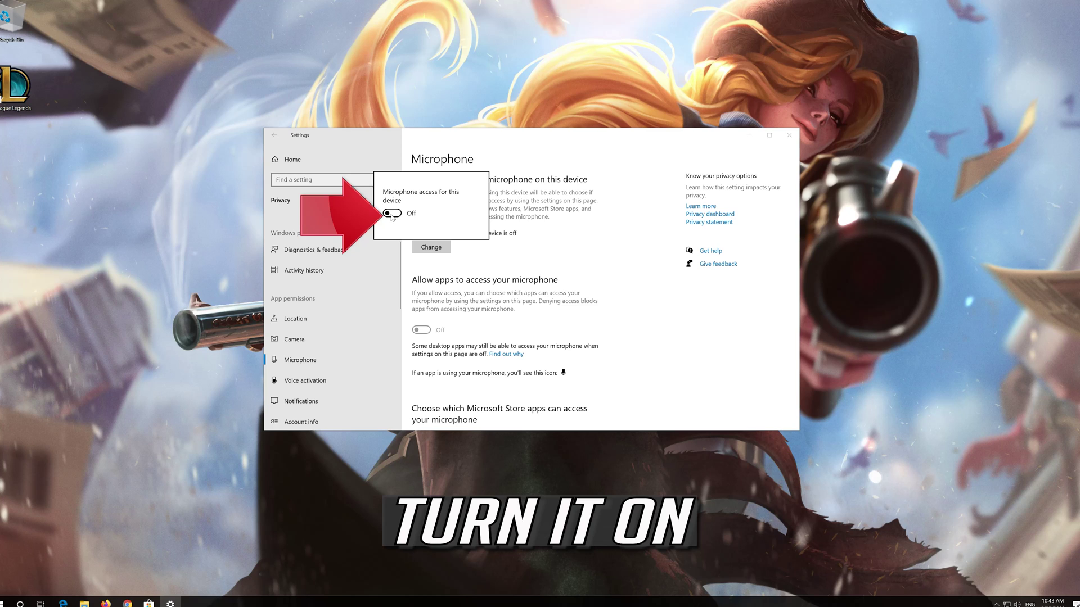
click(392, 216)
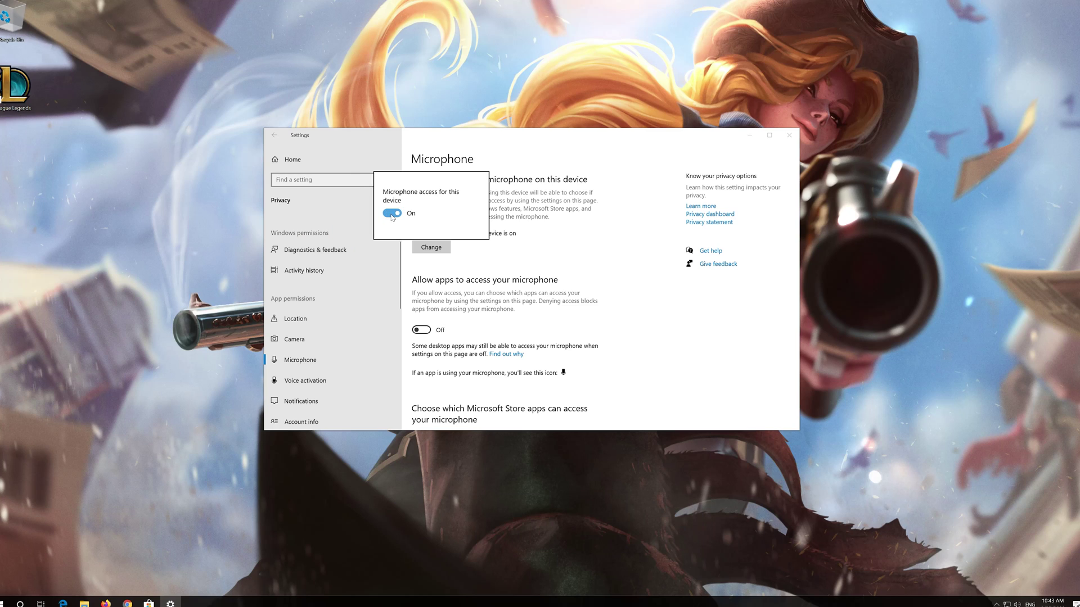
click(414, 286)
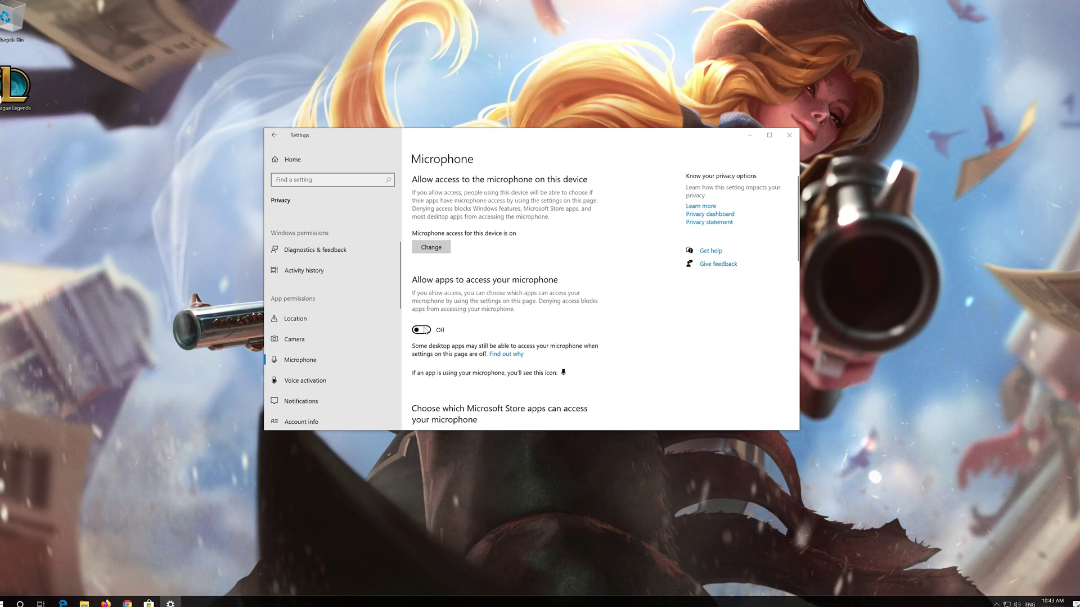
click(423, 330)
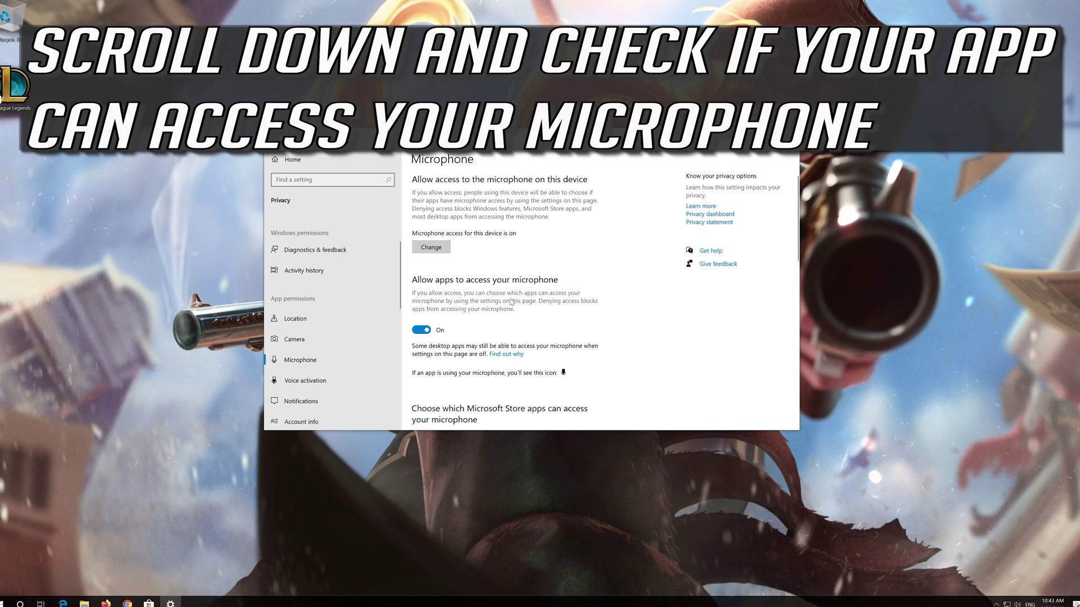
Step: Switch on the Skype, Voice Recorder and 'Allow desktop apps to access your microphone' toggles
scroll(510, 302, down, 1)
scroll(511, 302, down, 2)
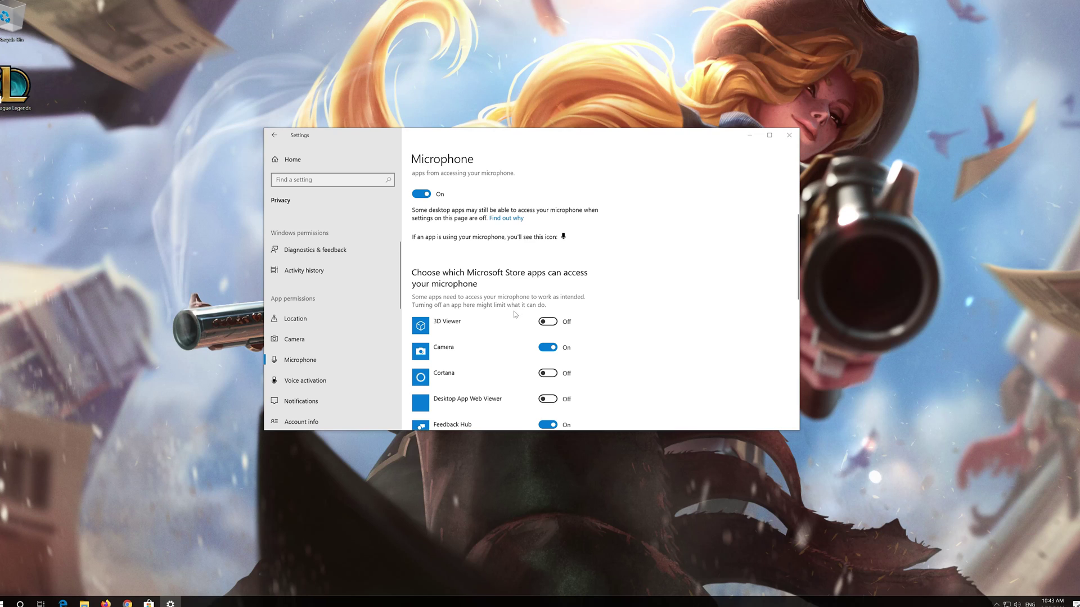
scroll(515, 314, down, 1)
scroll(515, 314, down, 5)
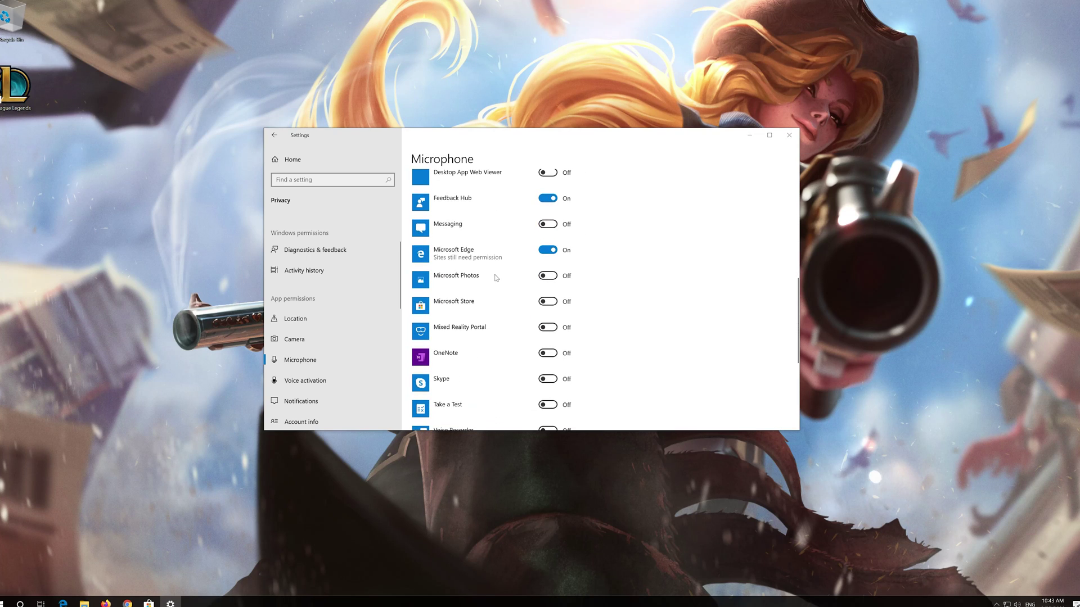
scroll(492, 273, down, 3)
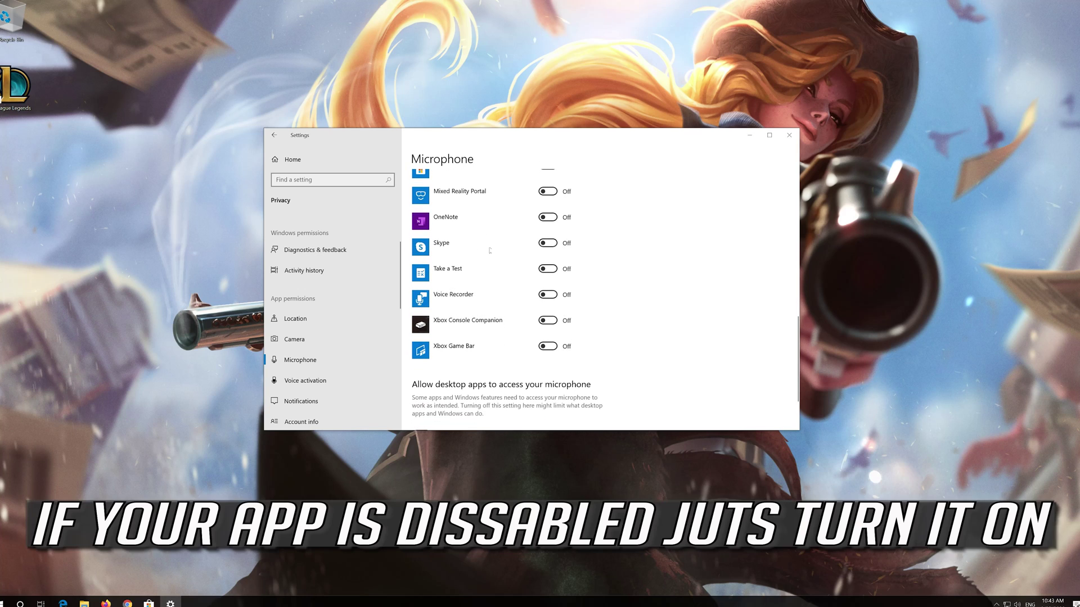
click(549, 244)
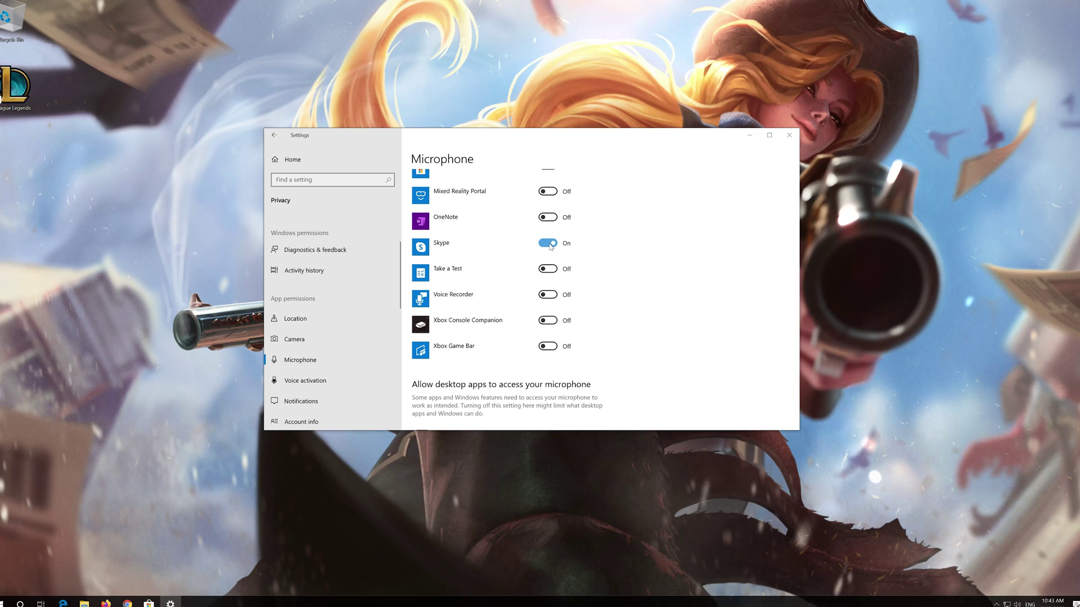
click(548, 295)
scroll(590, 296, down, 2)
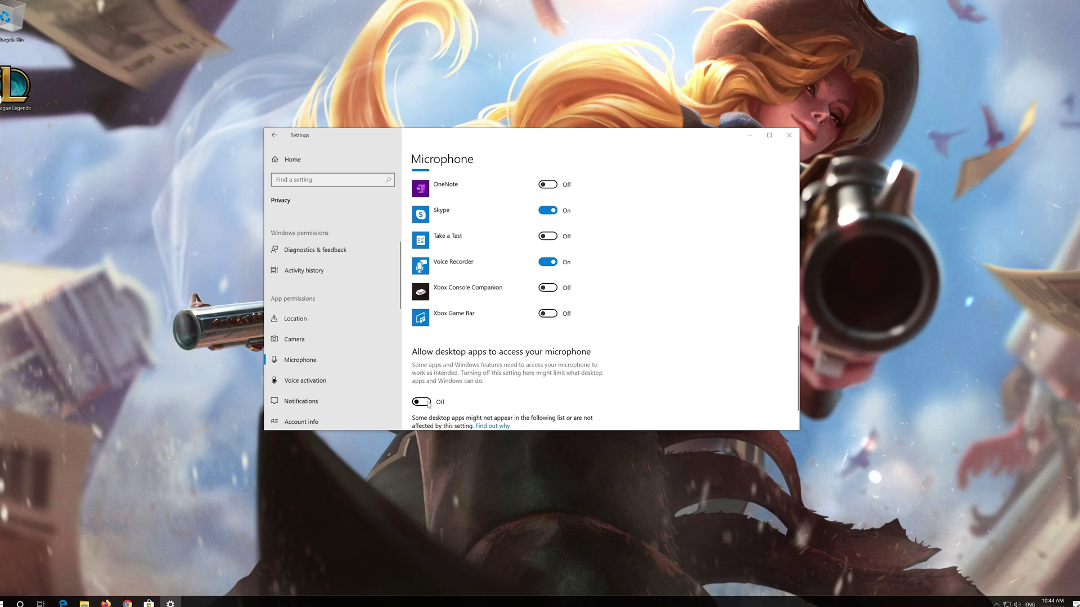
click(428, 403)
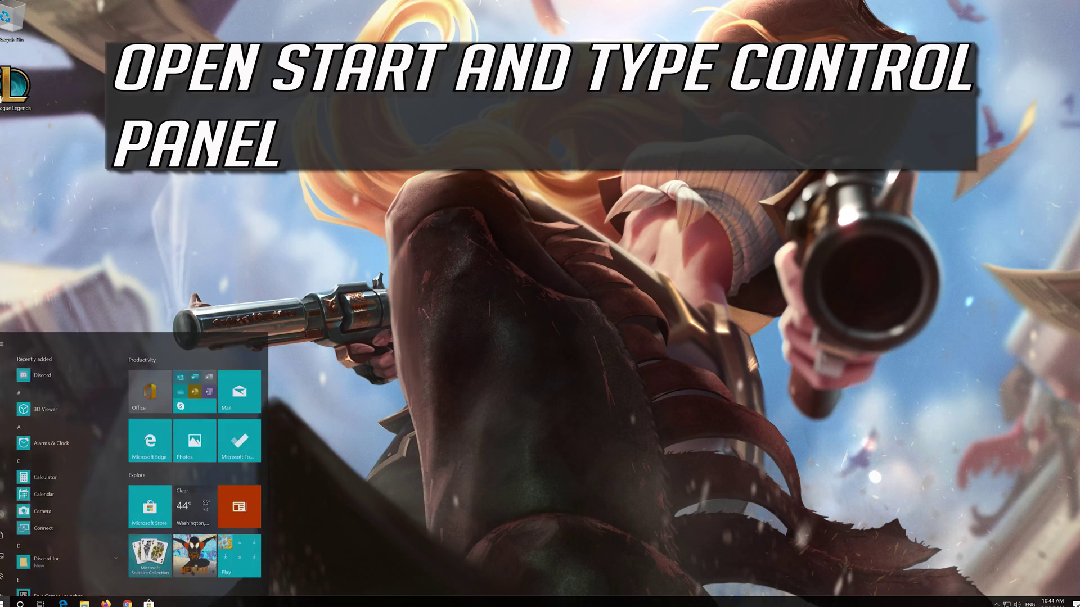
Step: Search the Start menu for 'control panel' and open Control Panel
key(Escape)
key(super)
text(control panel)
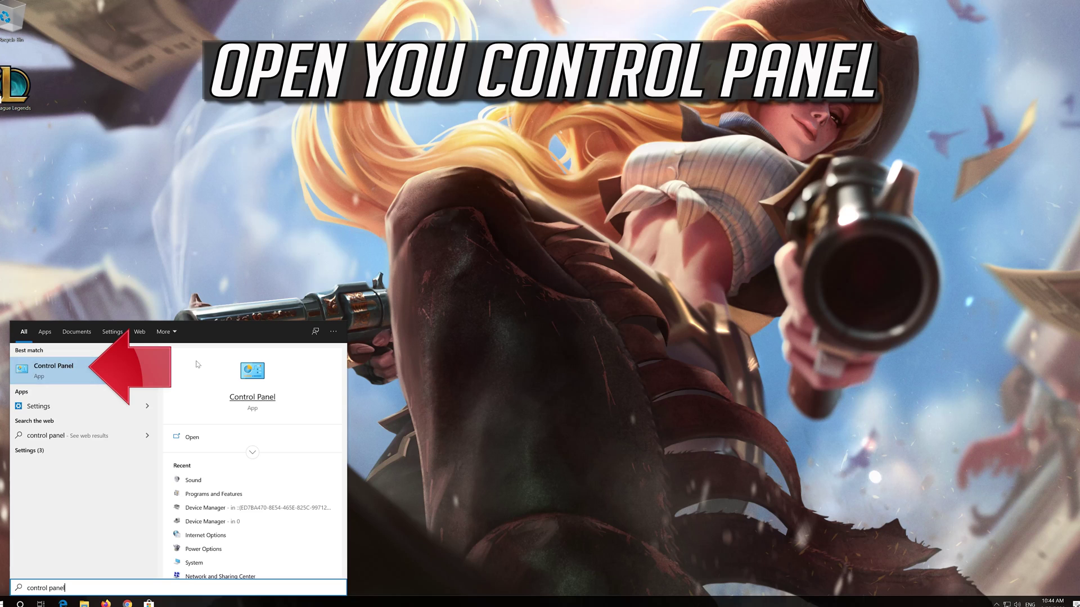
click(66, 369)
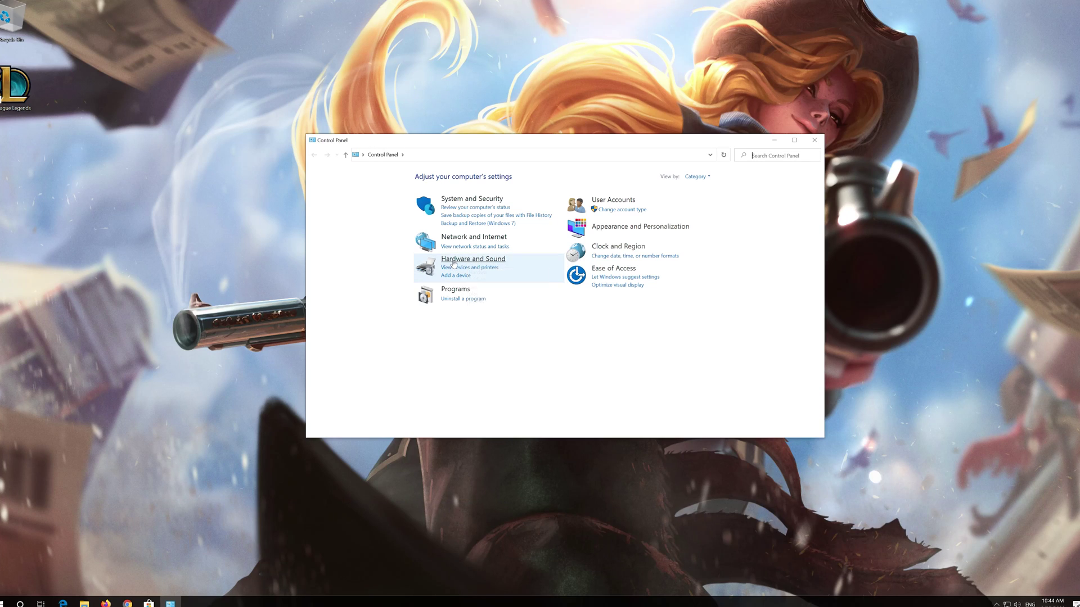
Step: Open Sound from Hardware and Sound, centre the dialog, and select Microphone on the Recording tab
click(453, 260)
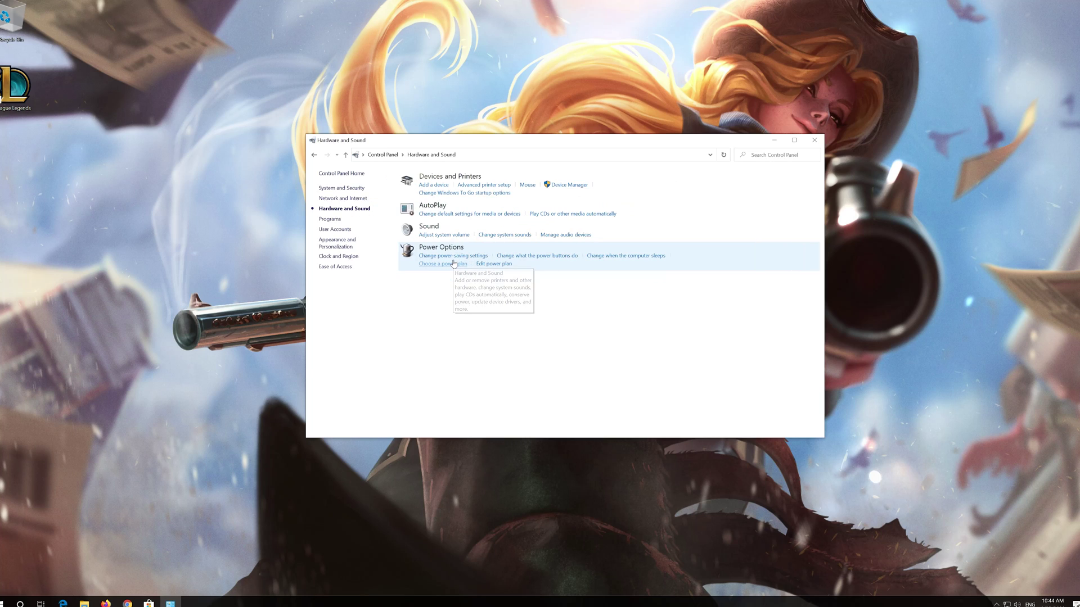
click(428, 227)
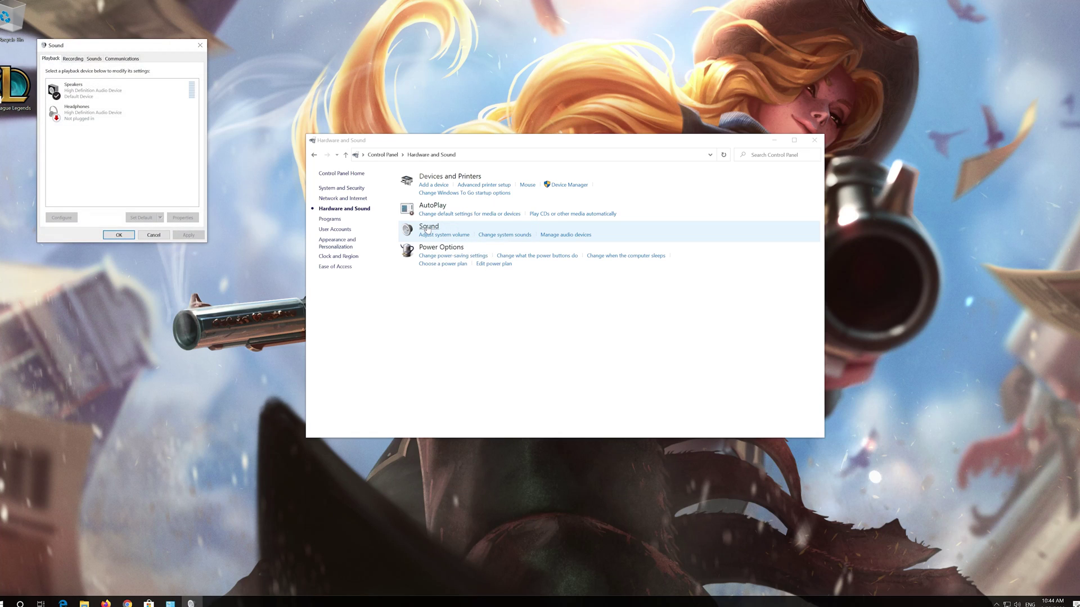
drag(114, 50, 494, 160)
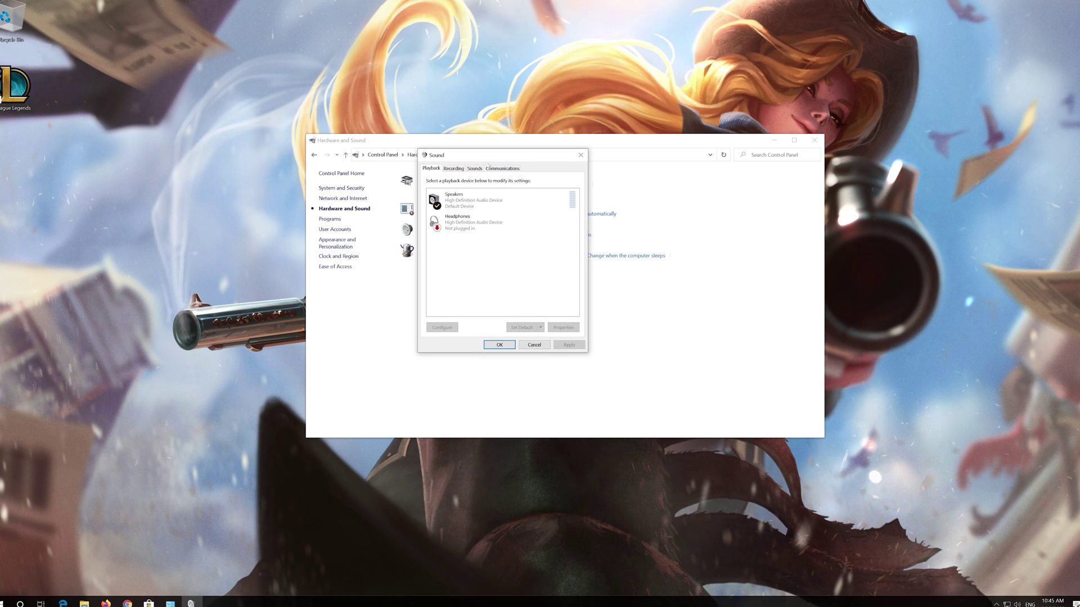
click(456, 170)
click(458, 197)
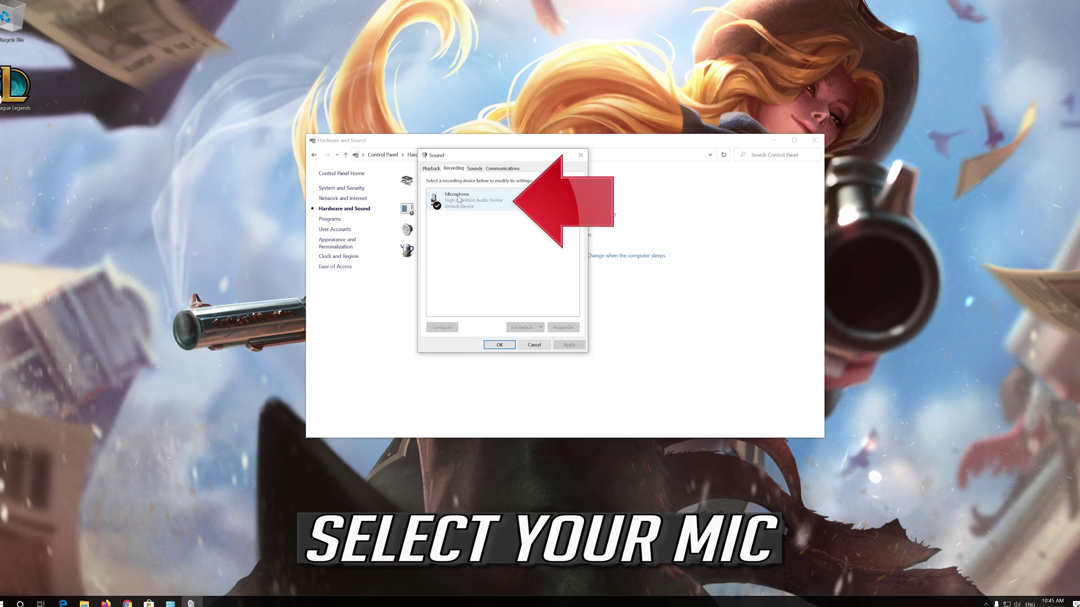
click(451, 198)
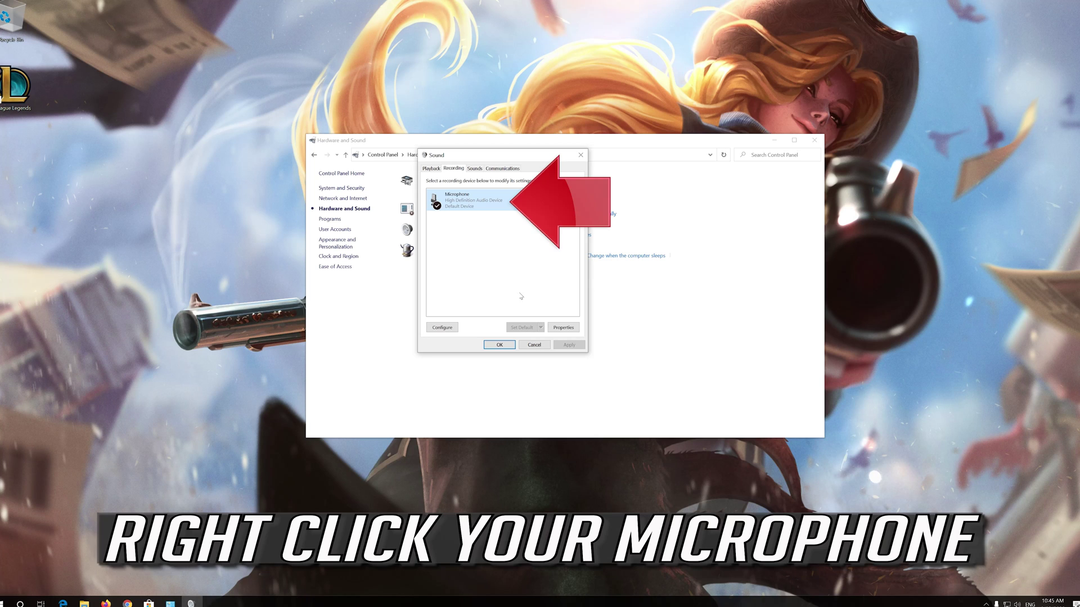
Step: Raise the Microphone's level from 7 to 76 in its properties and close the Sound dialogs
right_click(481, 206)
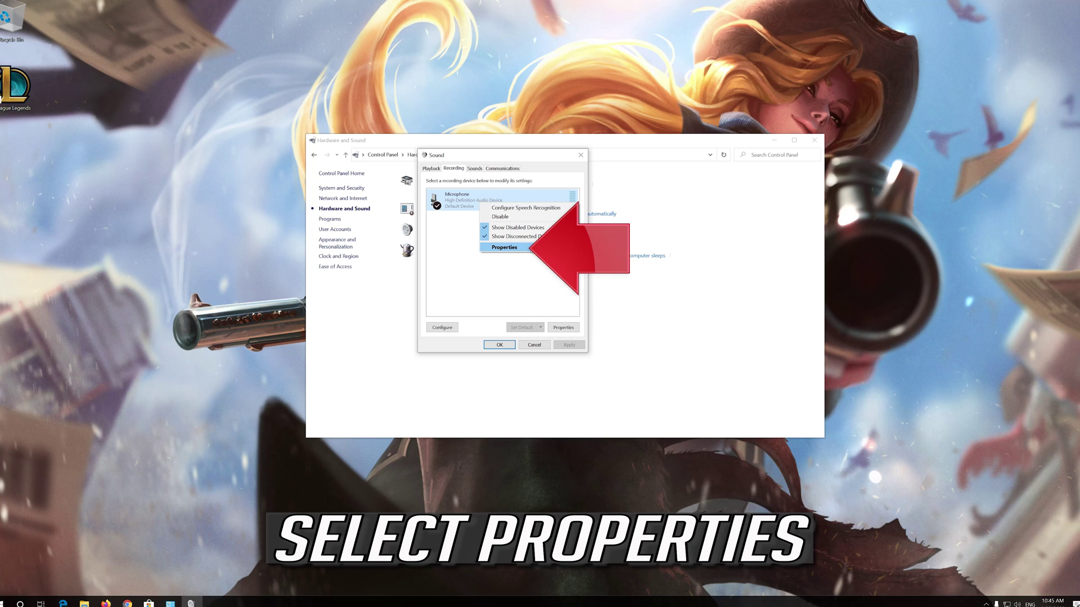
click(531, 249)
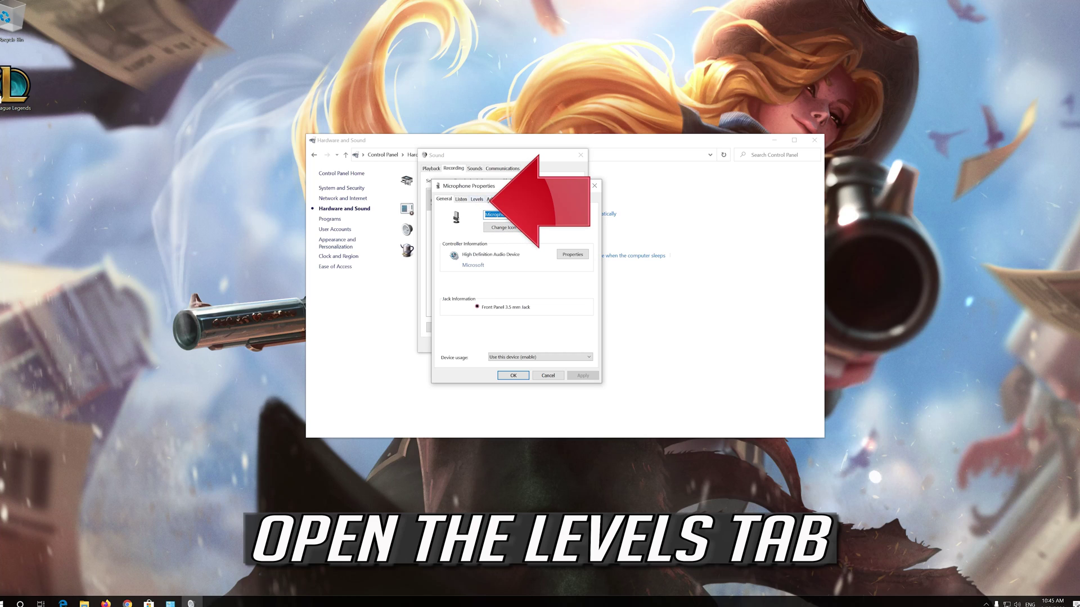
click(475, 200)
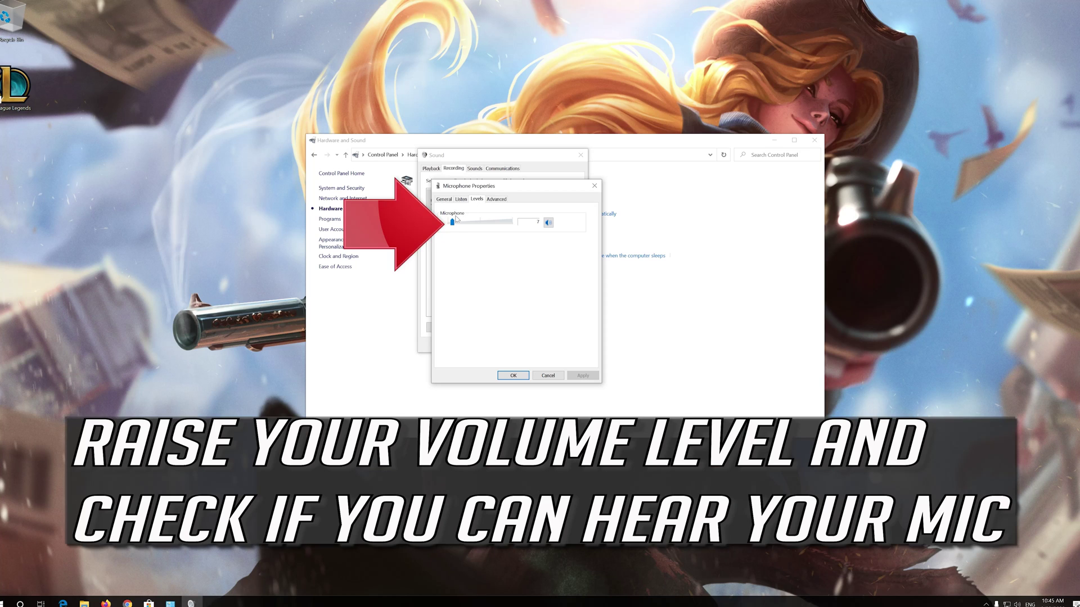
drag(453, 225, 499, 224)
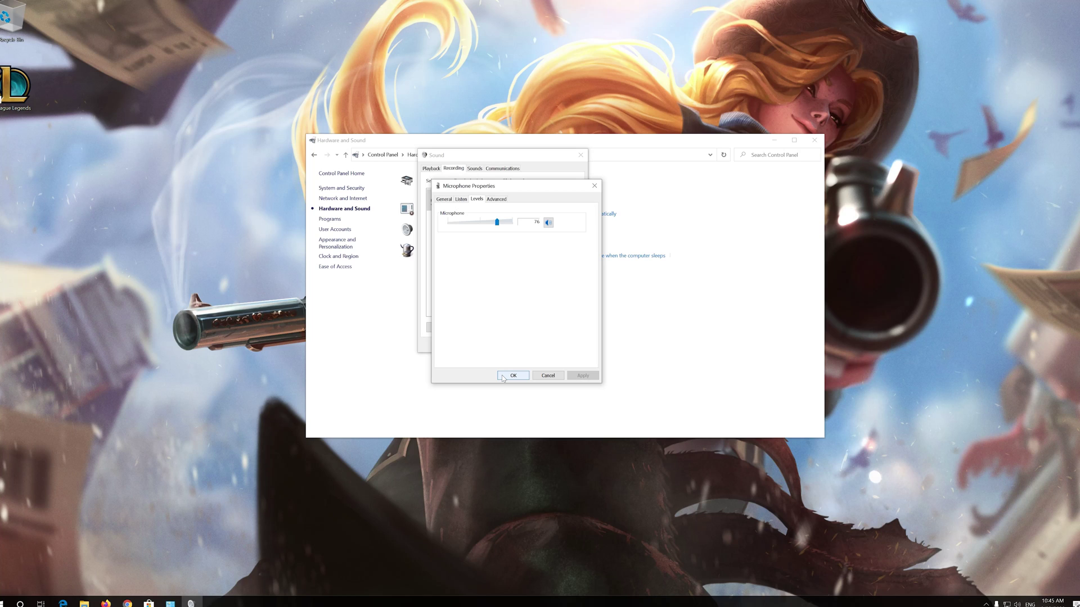
click(513, 375)
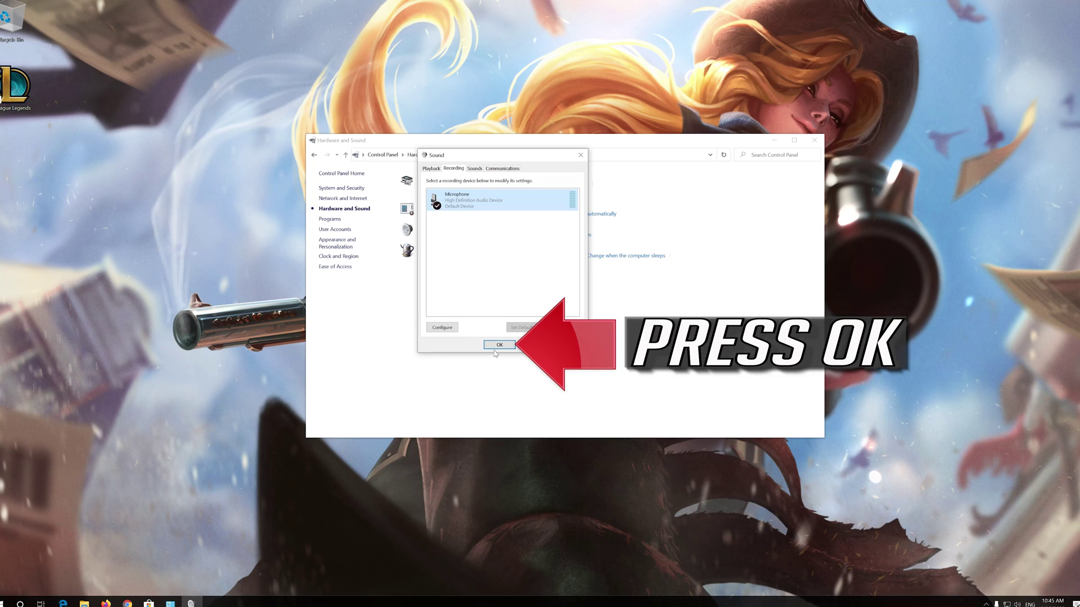
click(495, 347)
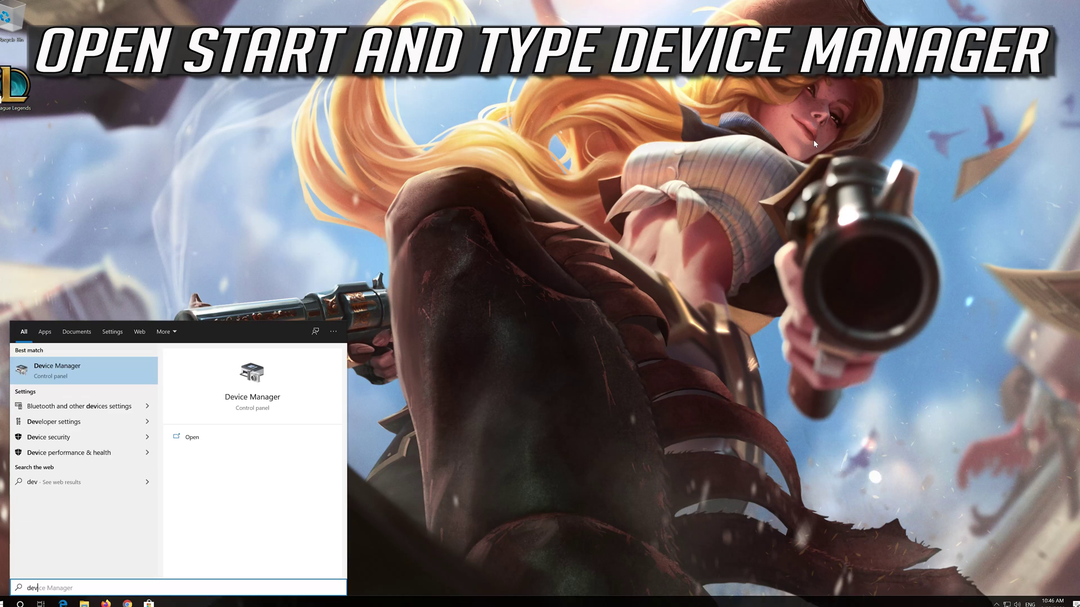
Step: Search Start for 'device manager', open Device Manager and centre its window
text(ice manag)
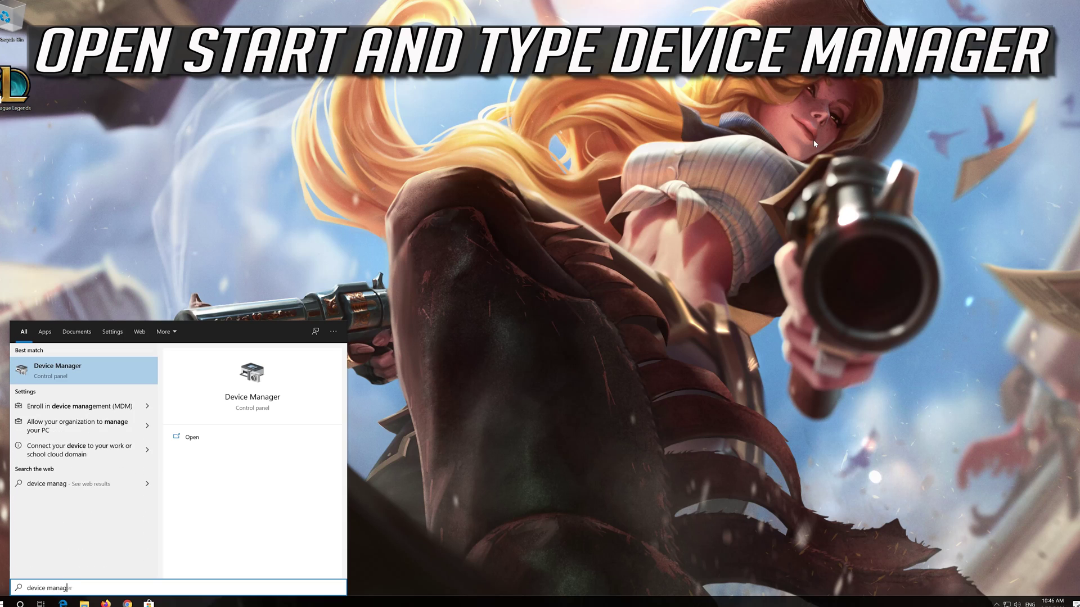
text(er)
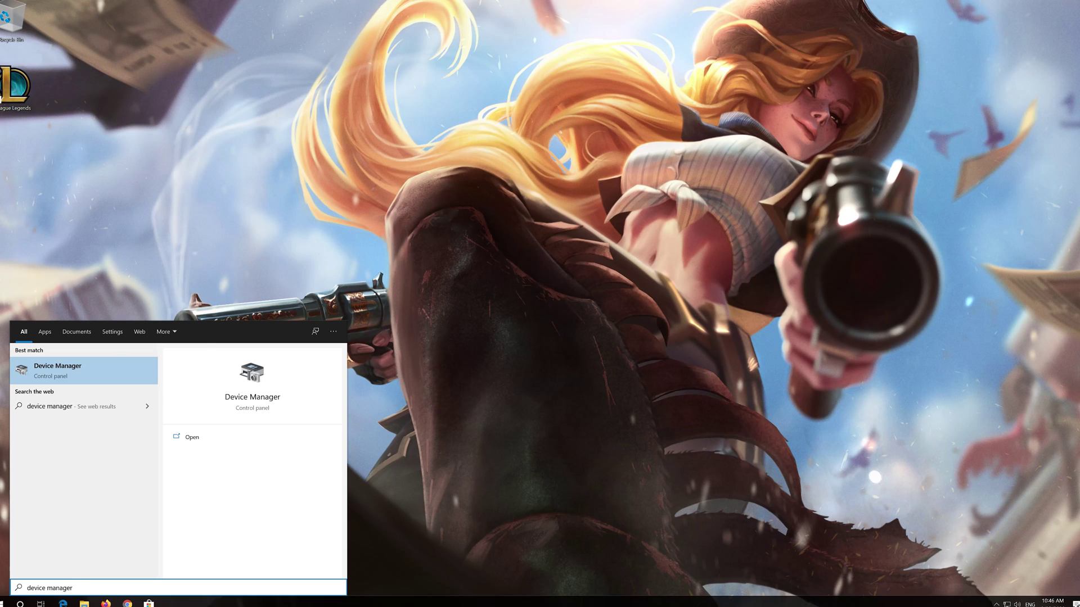
click(73, 371)
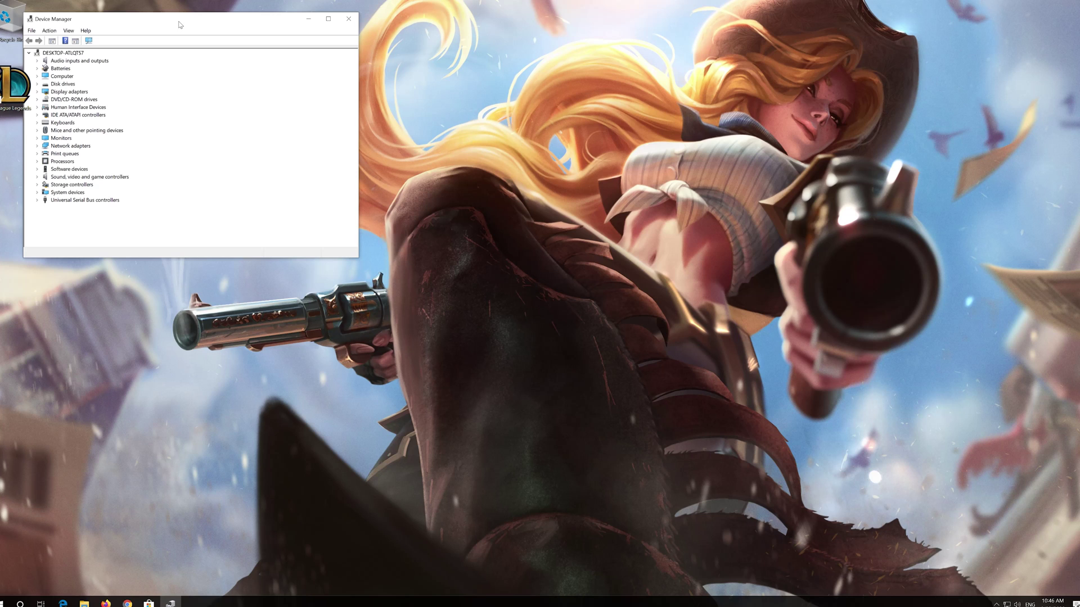
drag(179, 24, 508, 159)
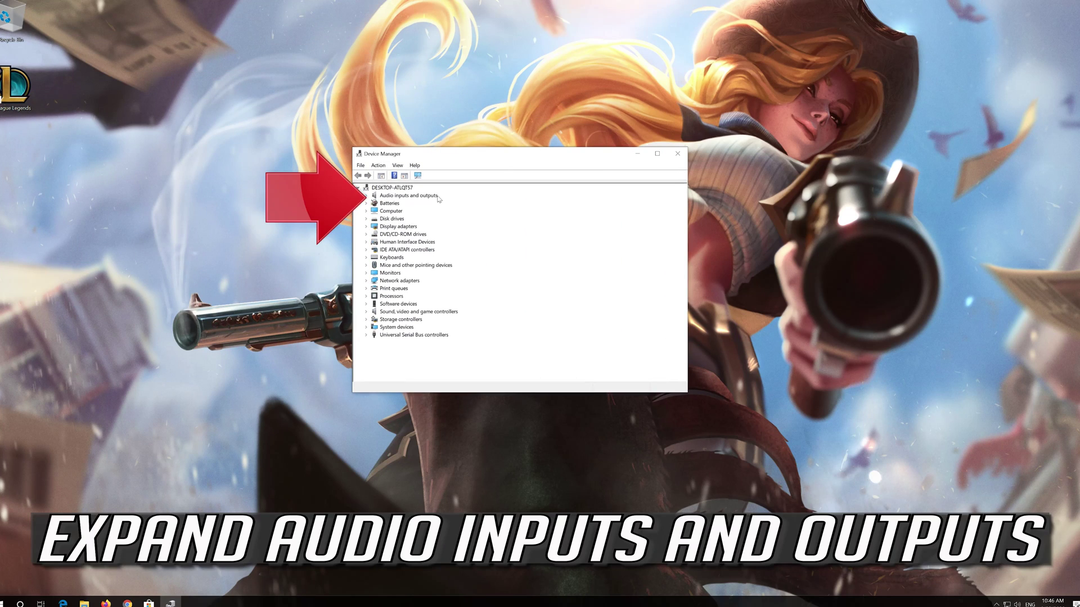
Step: Expand Audio inputs and outputs and open the Microphone (High Definition Audio Device) properties
click(365, 195)
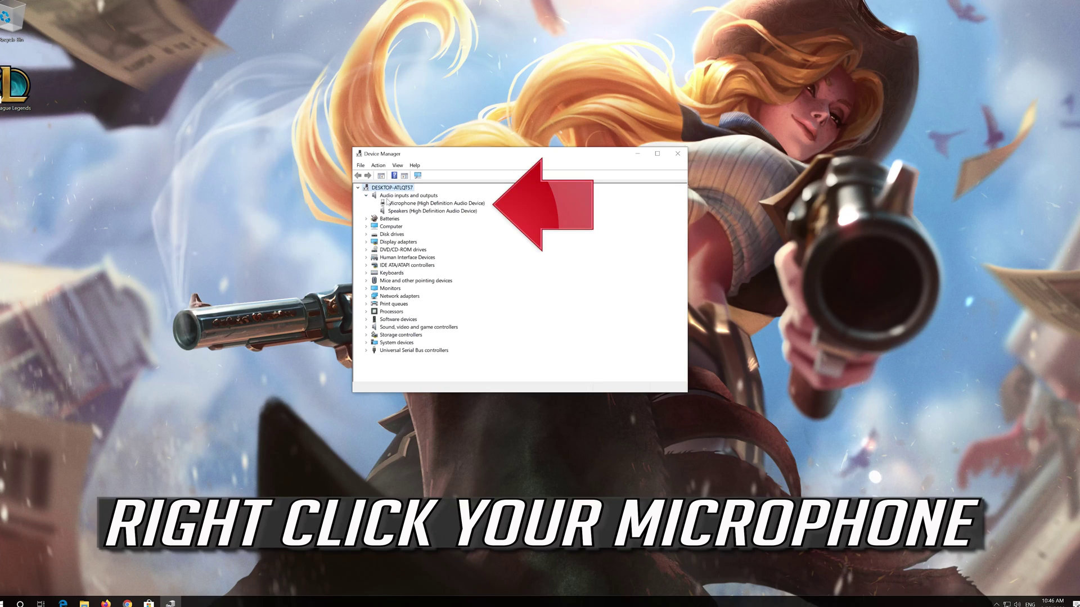
click(388, 203)
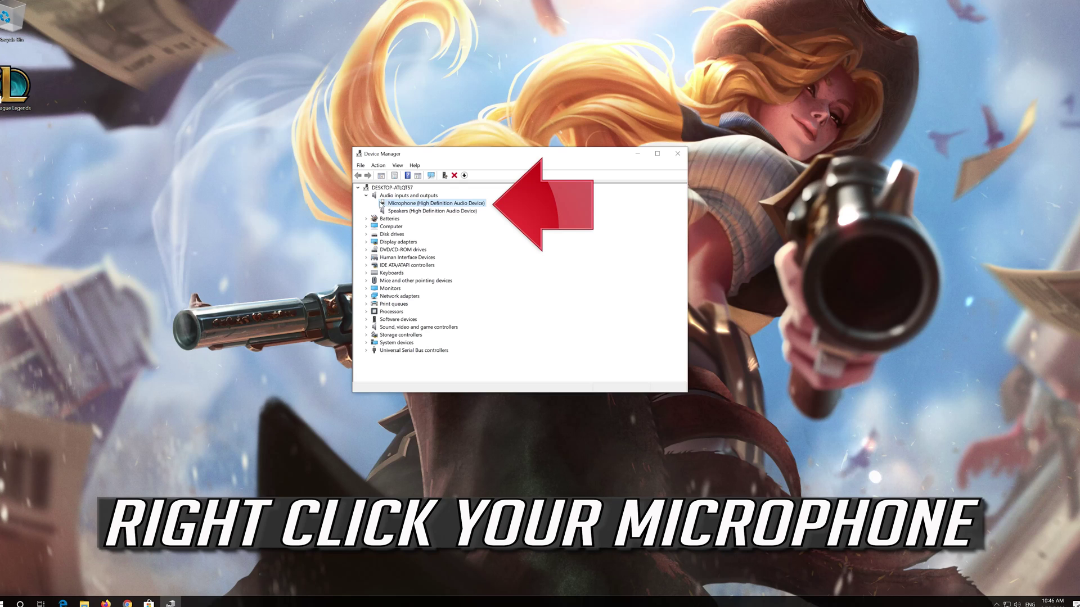
right_click(448, 206)
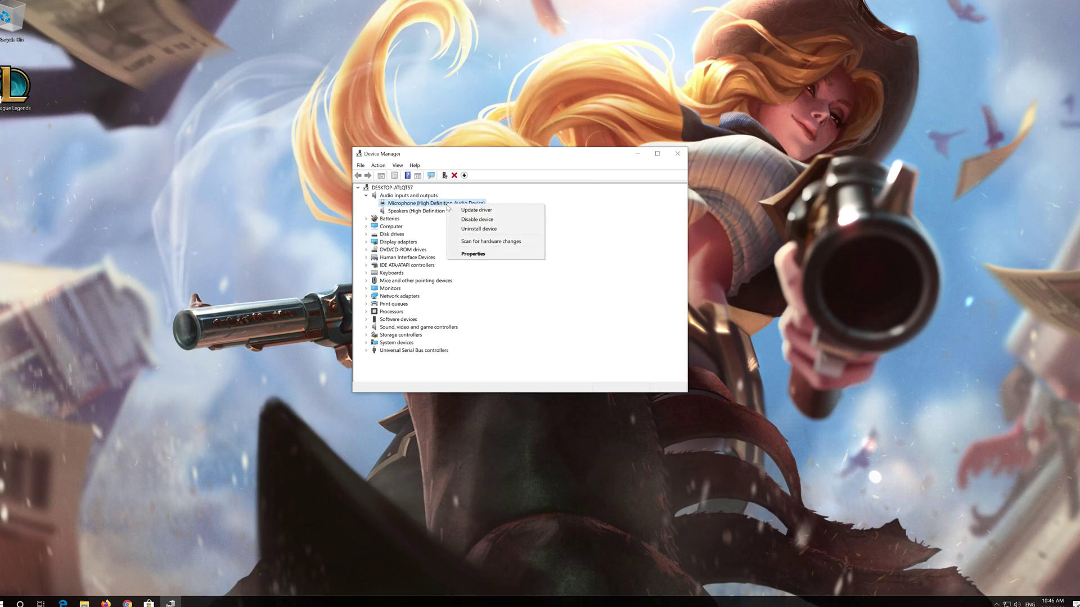
click(503, 256)
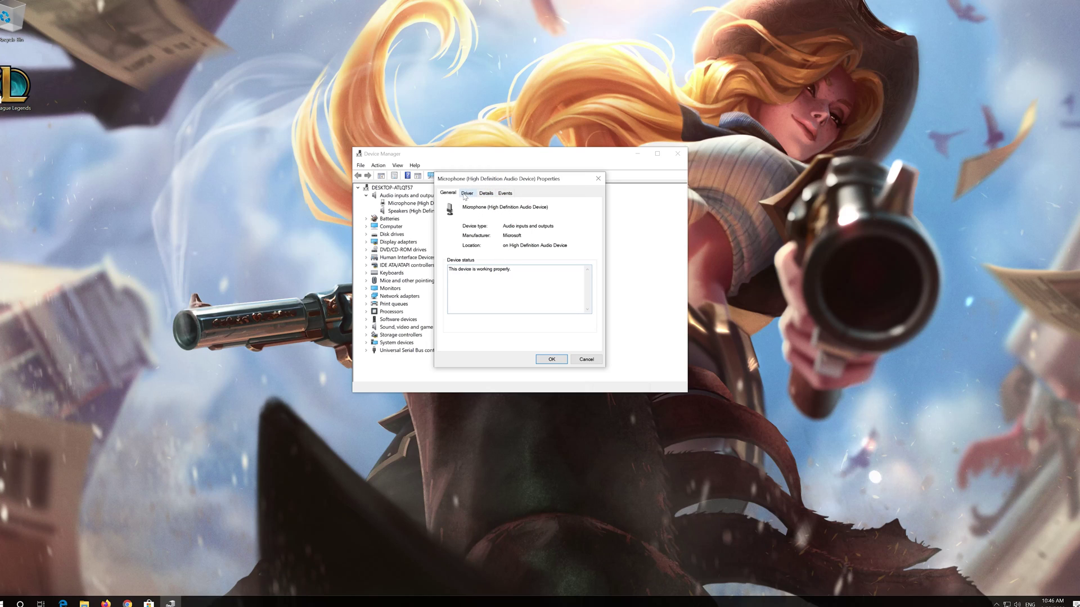
Step: Search automatically for an updated Microphone driver, then continue to search via Windows Update
click(466, 193)
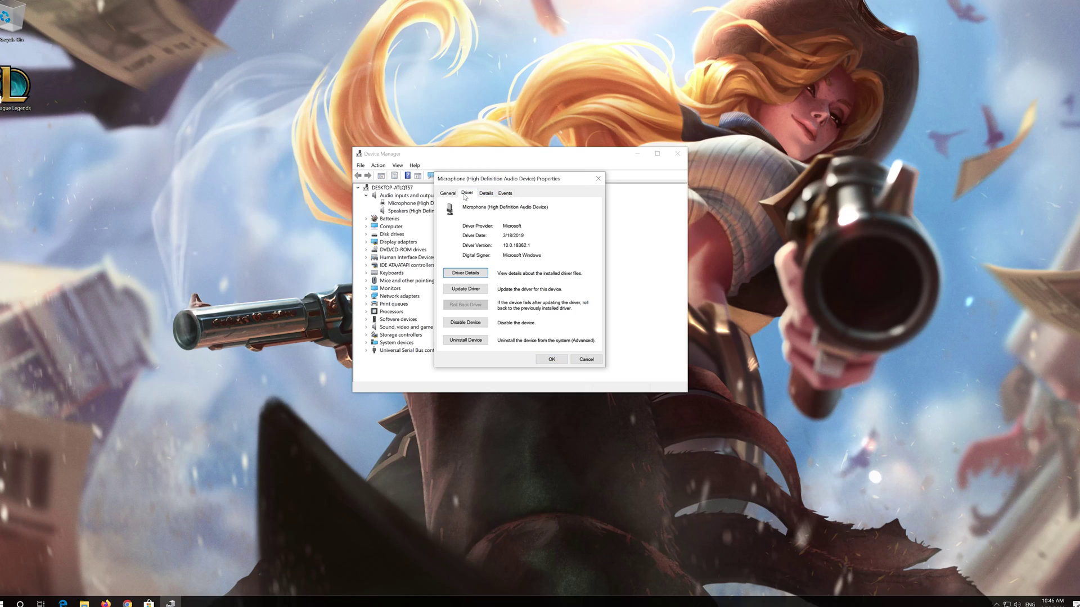
click(463, 289)
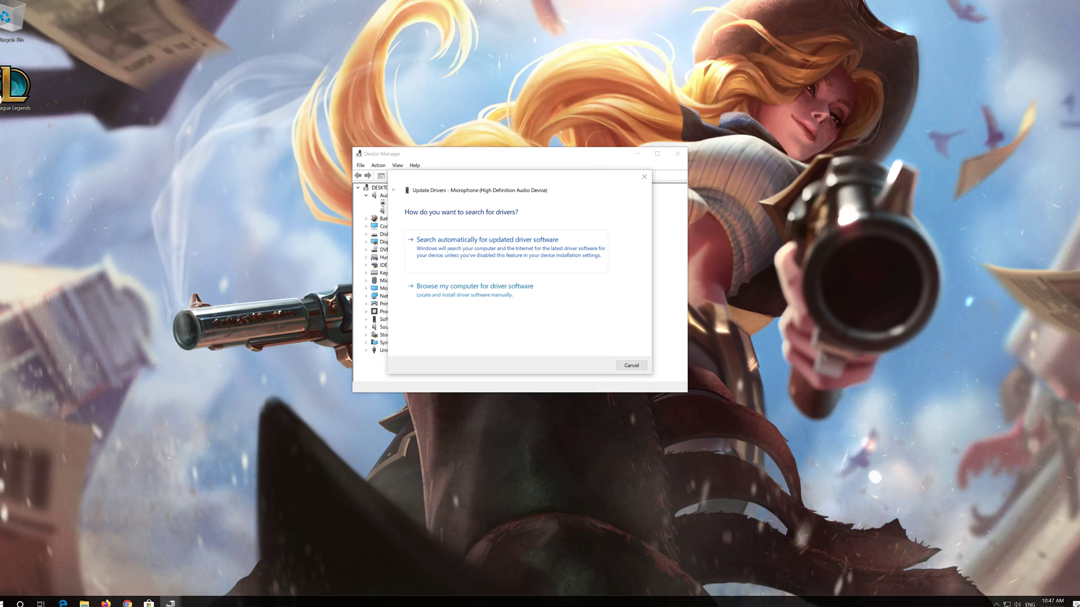
click(442, 251)
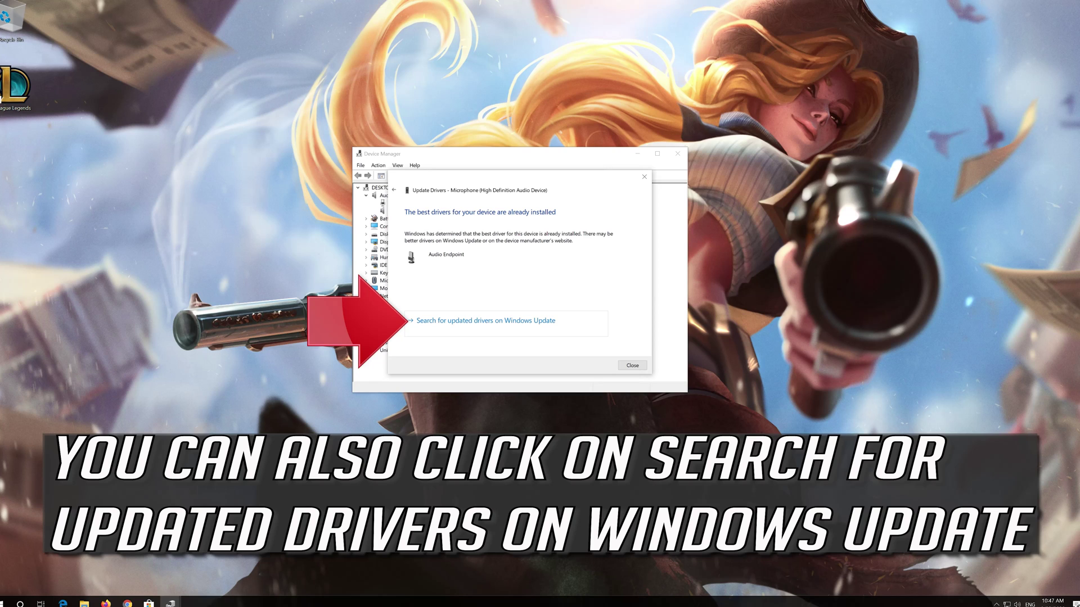
click(449, 320)
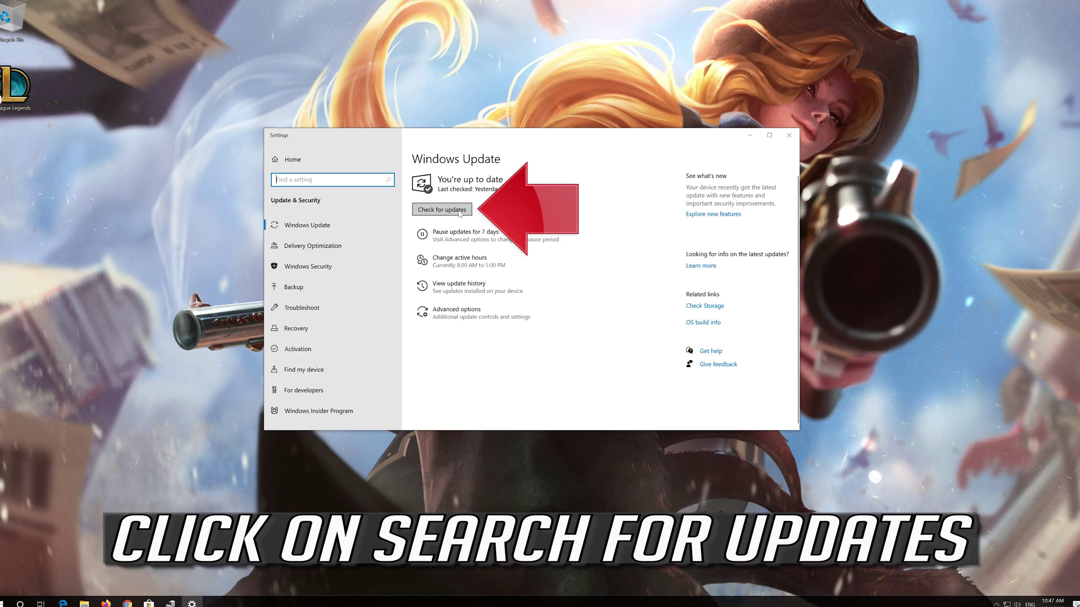
Step: Check for updates on the Windows Update page
click(453, 212)
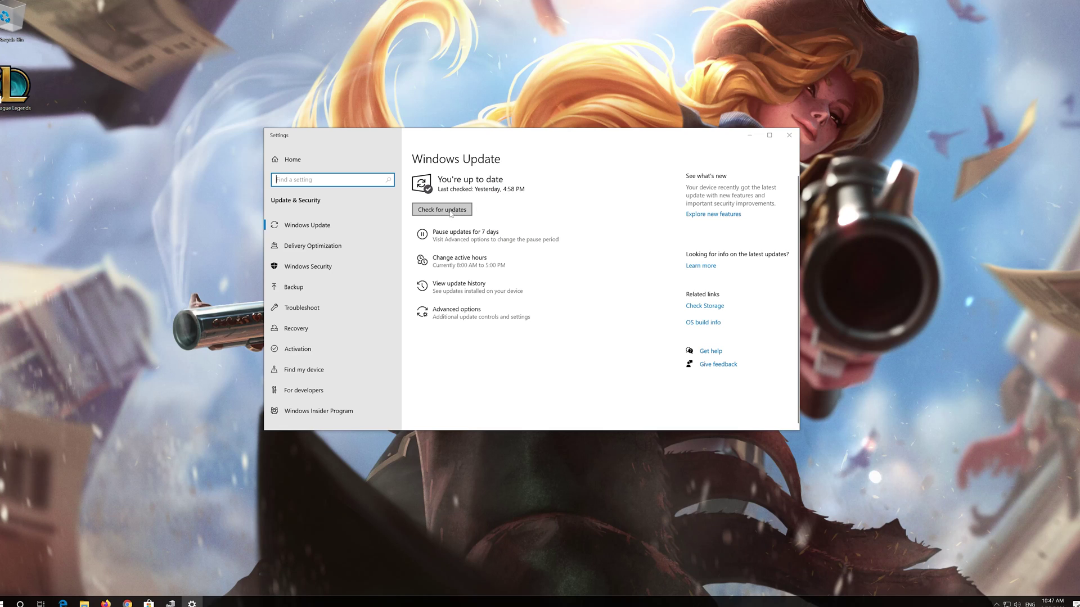